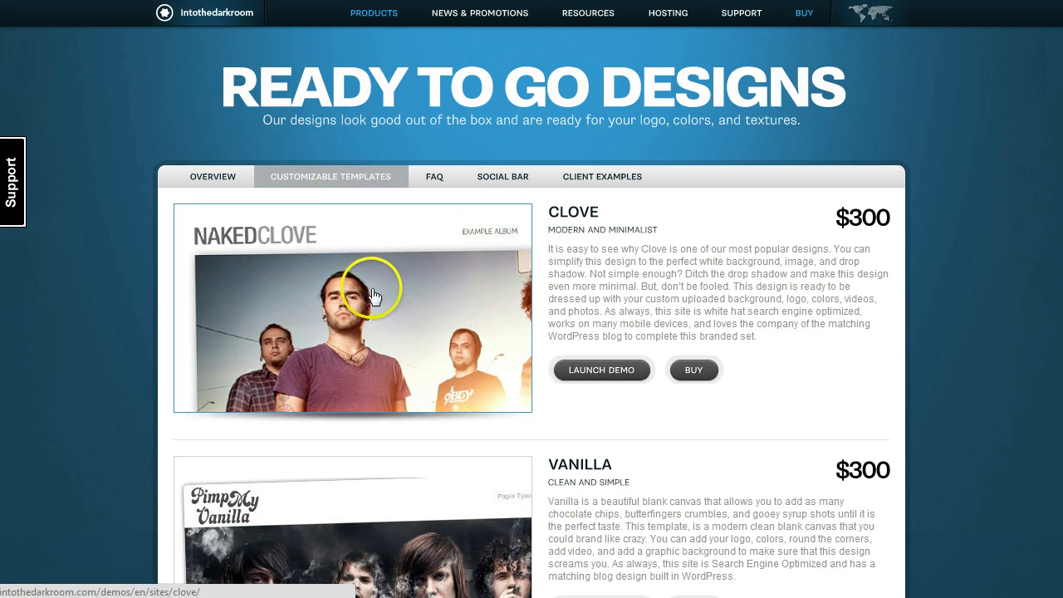
Browse the $300 templates (Clove, Vanilla, Liquorice) and scroll back to Clove.
{"action": "scroll", "coordinate": [702, 314], "scroll_direction": "down", "scroll_amount": 2}
{"action": "scroll", "coordinate": [704, 315], "scroll_direction": "down", "scroll_amount": 2}
{"action": "scroll", "coordinate": [705, 315], "scroll_direction": "up", "scroll_amount": 2}
{"action": "scroll", "coordinate": [690, 317], "scroll_direction": "up", "scroll_amount": 2}
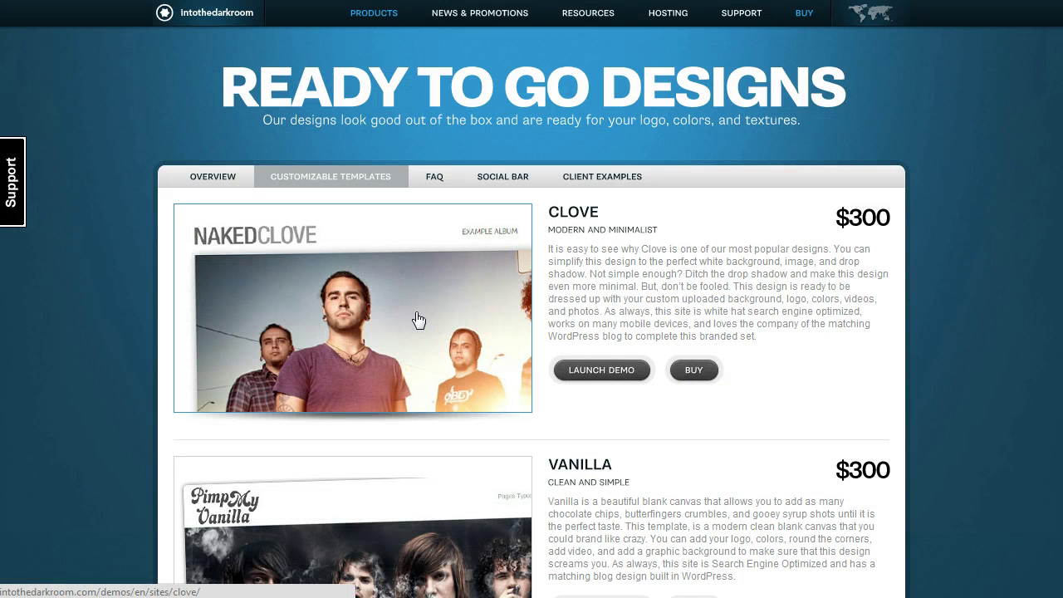
{"action": "left_click", "coordinate": [698, 376]}
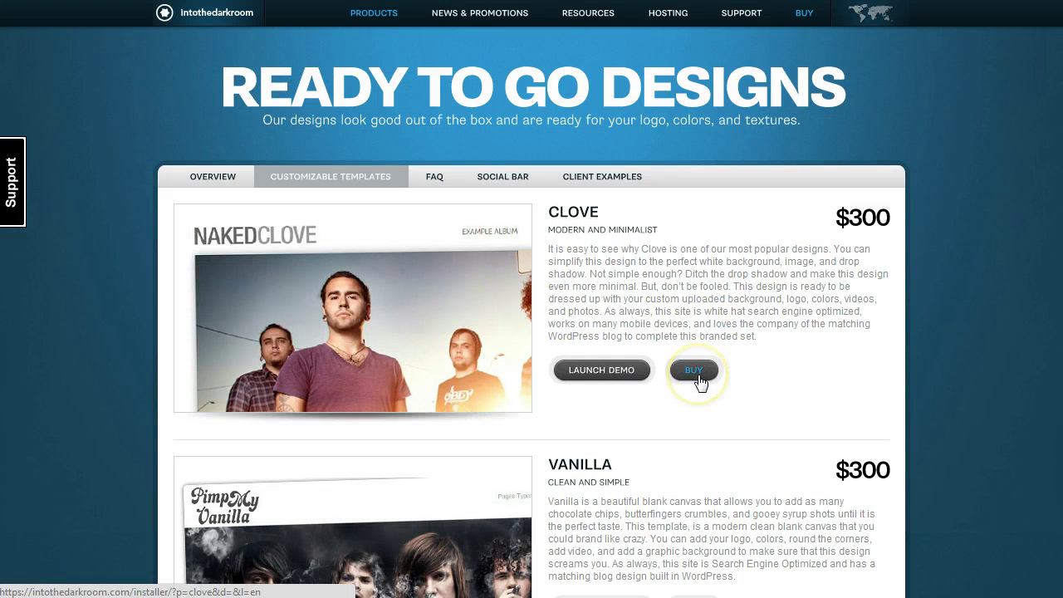
{"action": "left_click", "coordinate": [698, 375]}
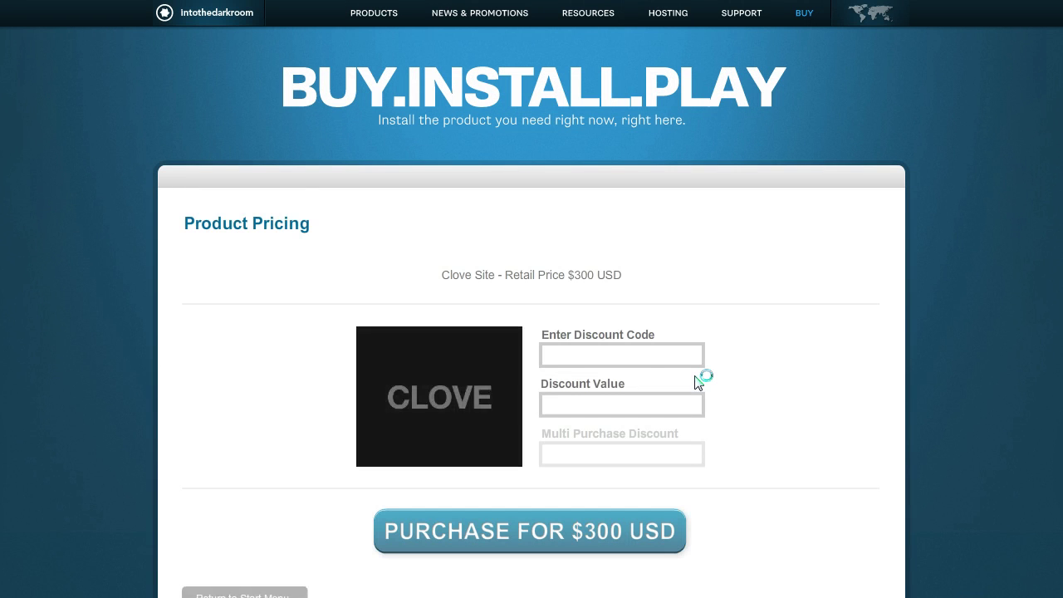
{"action": "left_click", "coordinate": [568, 396]}
{"action": "left_click", "coordinate": [586, 355]}
{"action": "left_click", "coordinate": [596, 355]}
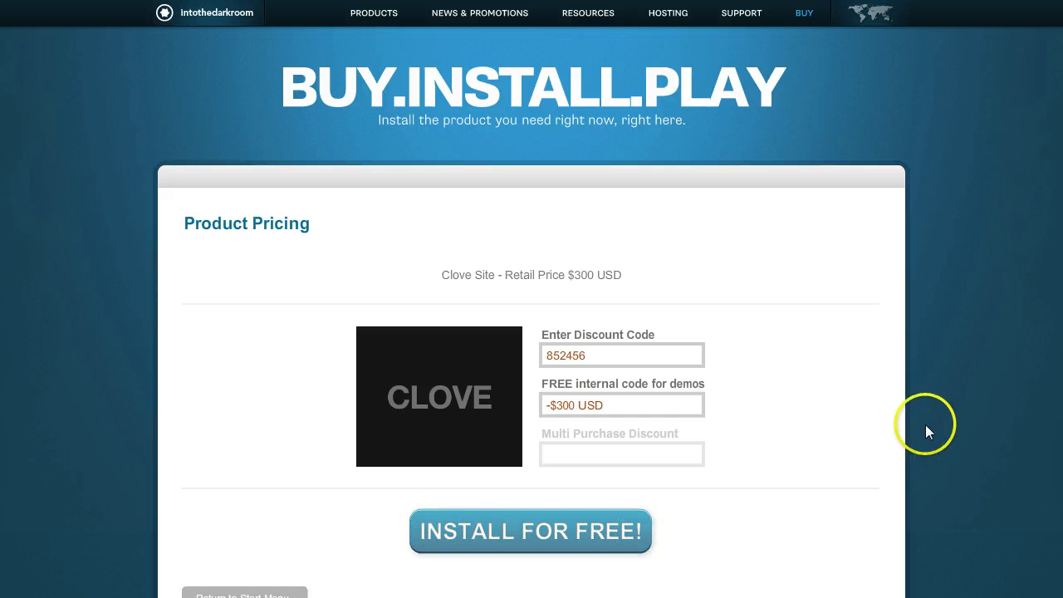
Install Clove for free, agree to the license terms, and proceed.
{"action": "scroll", "coordinate": [894, 434], "scroll_direction": "down", "scroll_amount": 3}
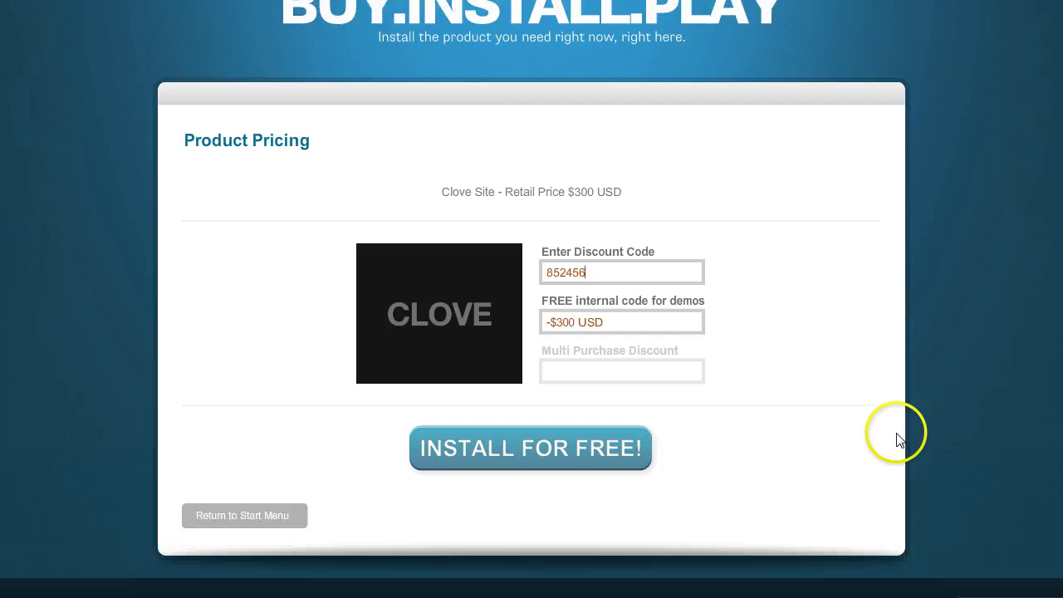
{"action": "scroll", "coordinate": [881, 438], "scroll_direction": "up", "scroll_amount": 2}
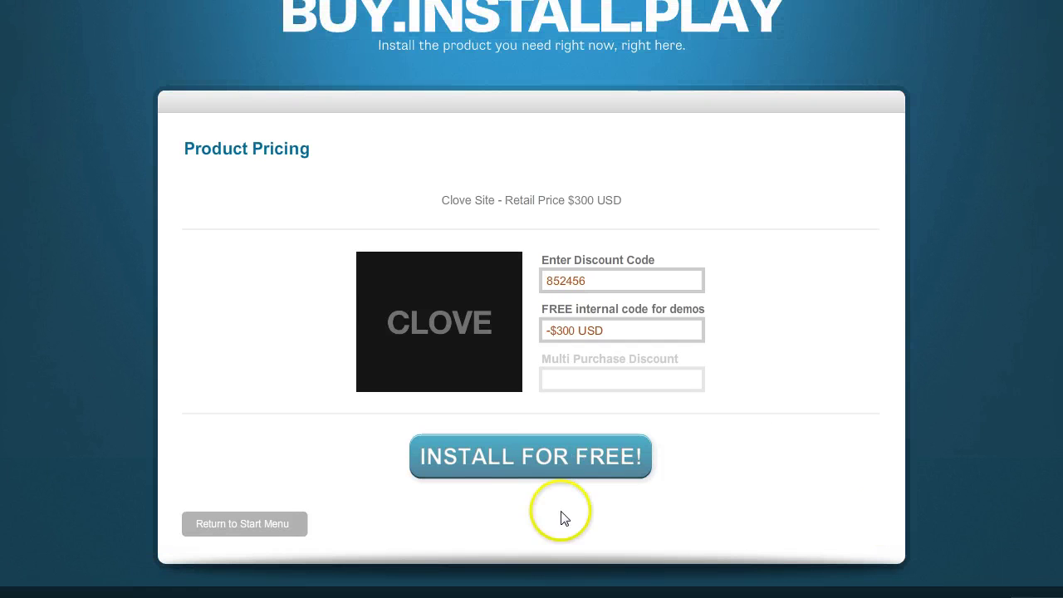
{"action": "left_click", "coordinate": [534, 471]}
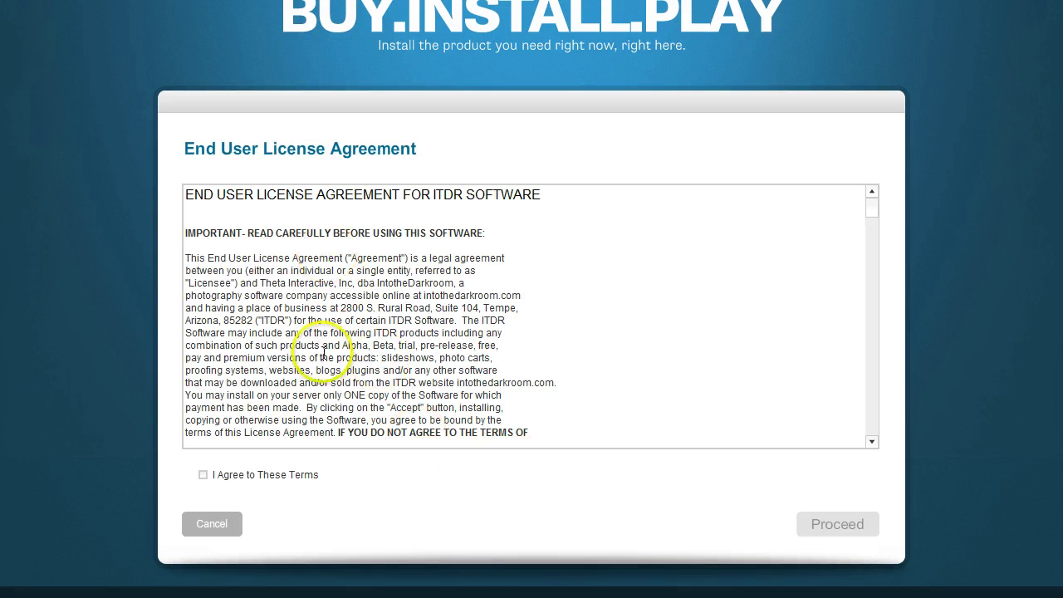
{"action": "left_click", "coordinate": [204, 477]}
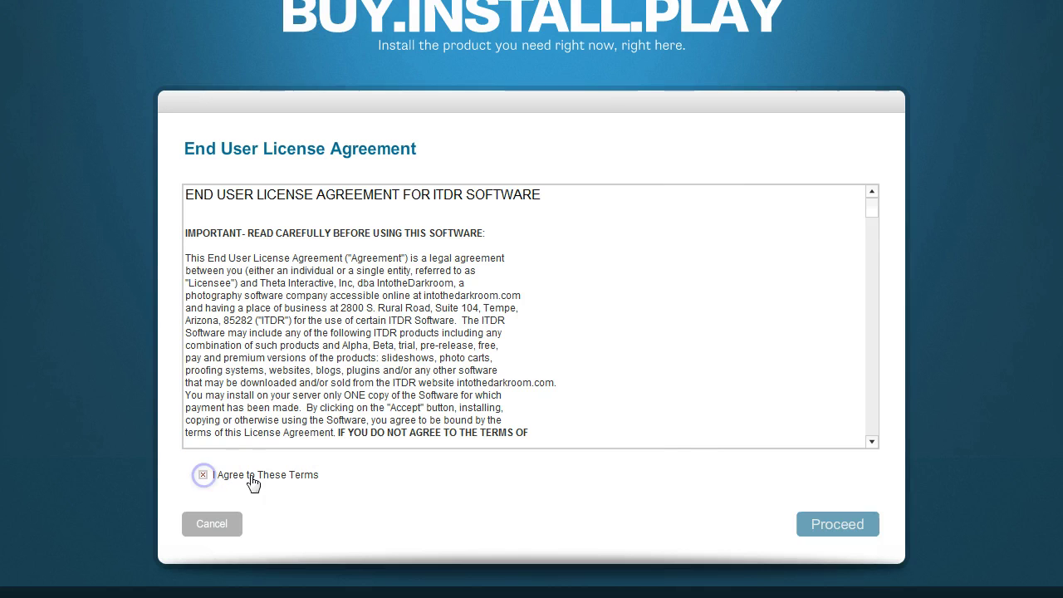
{"action": "left_click", "coordinate": [847, 525]}
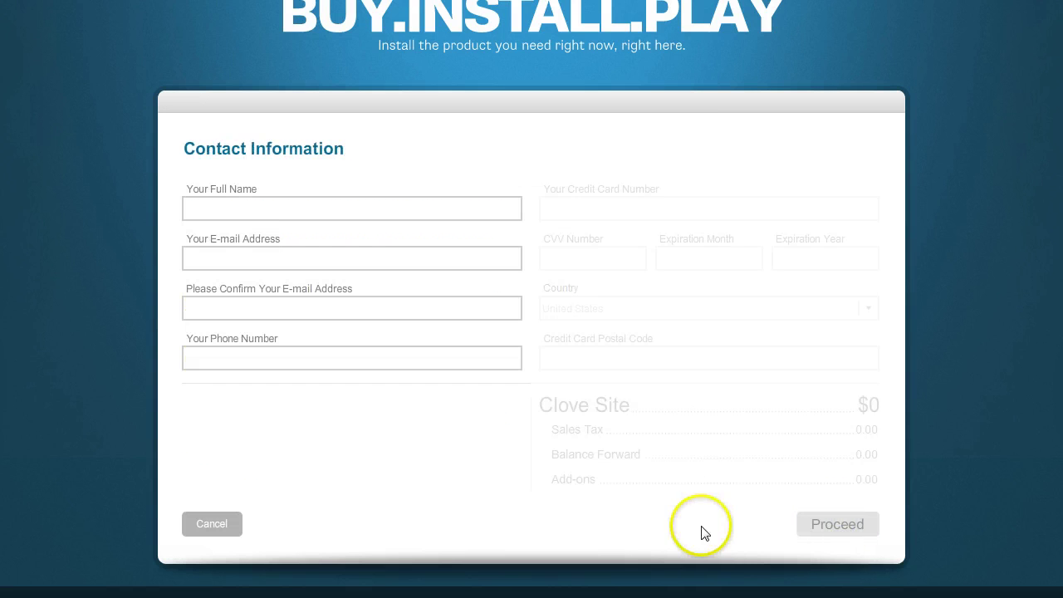
{"action": "left_click", "coordinate": [316, 207]}
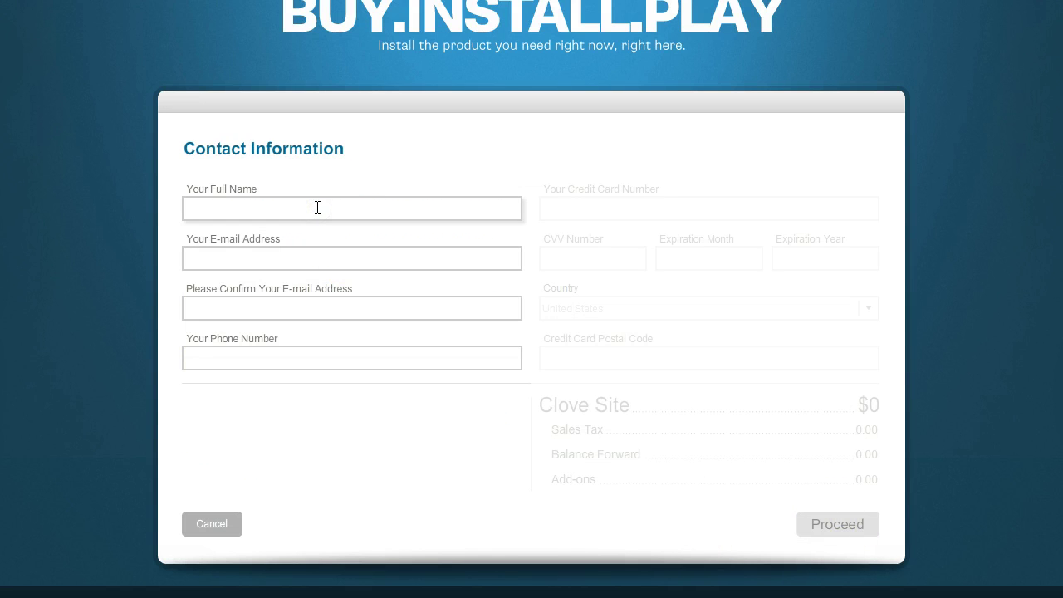
{"action": "type", "text": "my name g"}
{"action": "type", "text": "oes here"}
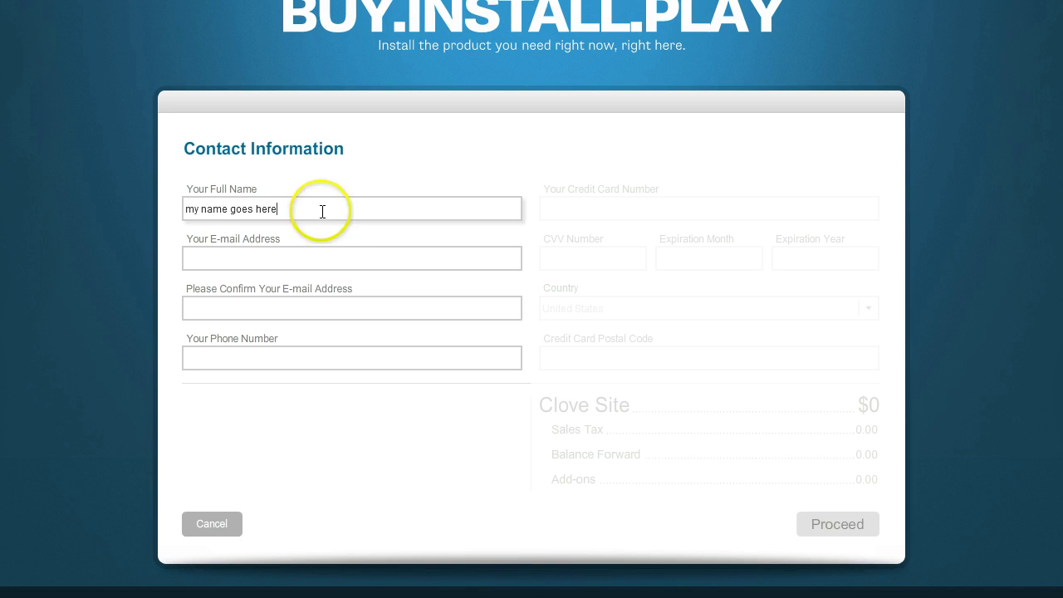
{"action": "left_click", "coordinate": [293, 261]}
{"action": "type", "text": "test@test.com"}
{"action": "left_click", "coordinate": [293, 303]}
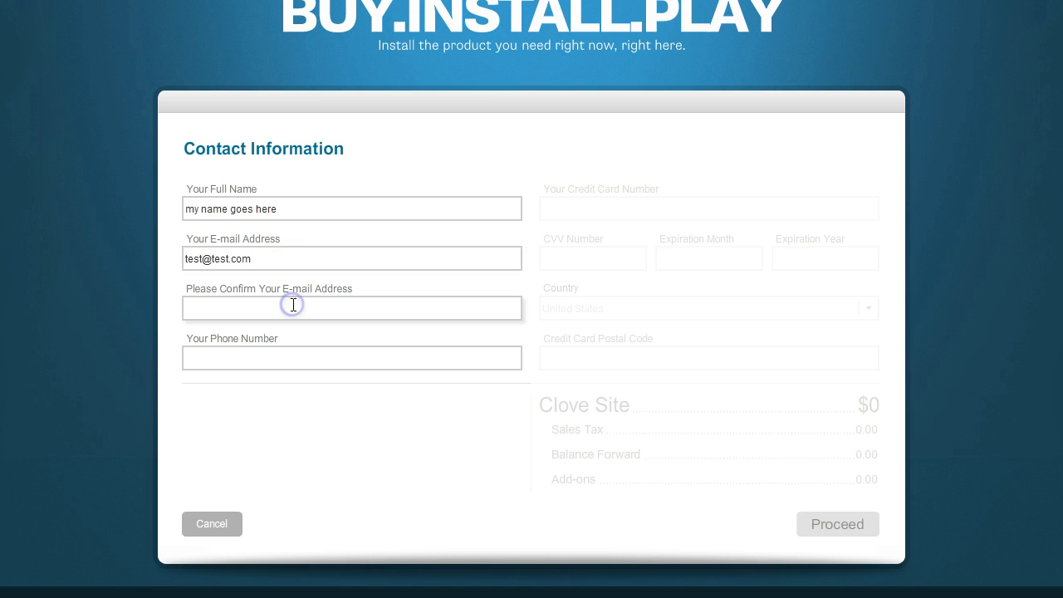
{"action": "type", "text": "test"}
{"action": "type", "text": "@test.com"}
{"action": "left_click", "coordinate": [268, 354]}
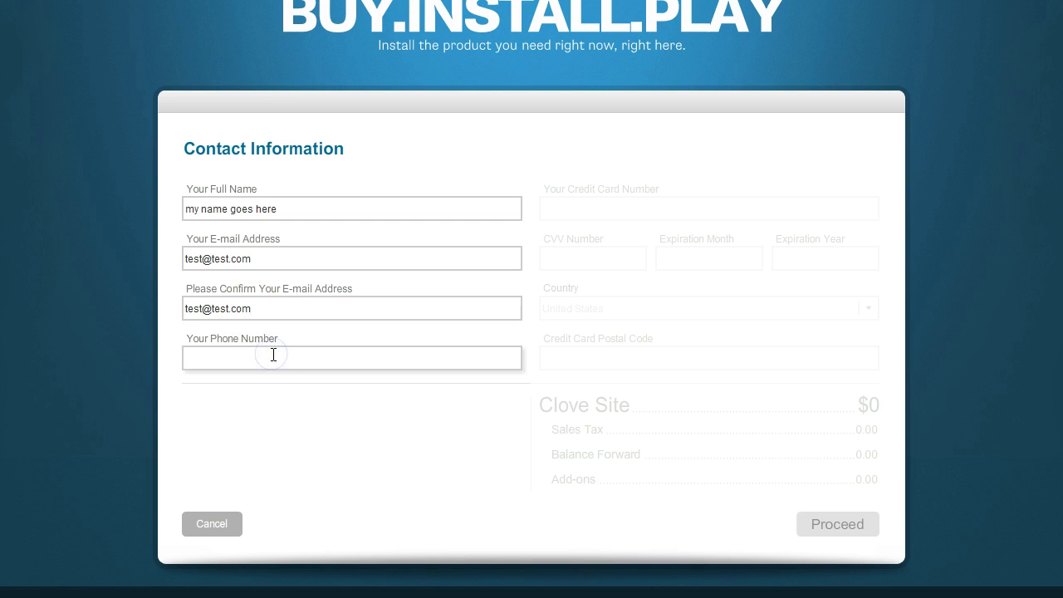
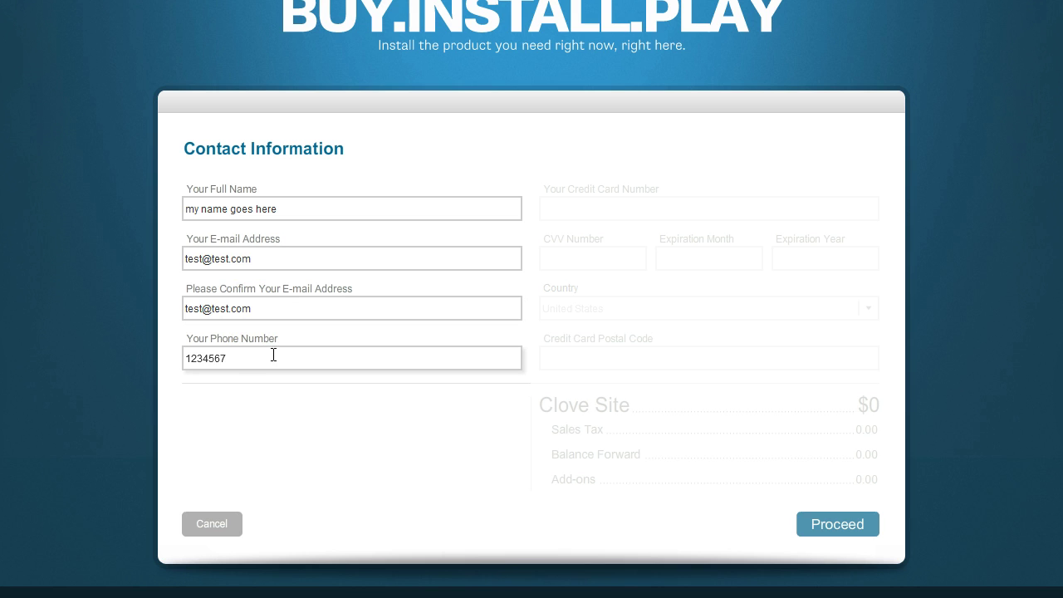
{"action": "left_click", "coordinate": [451, 397]}
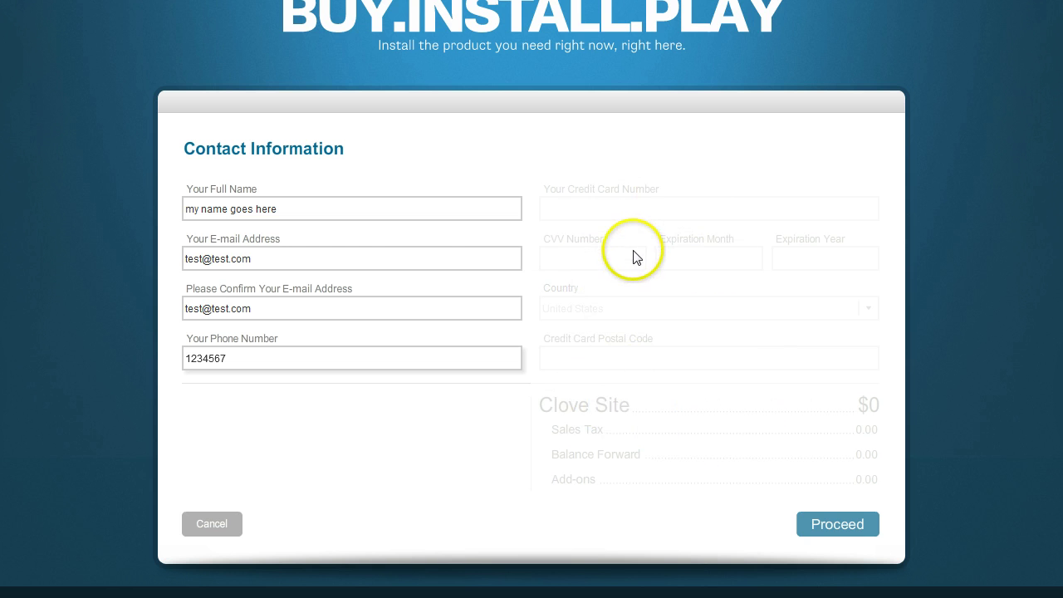
{"action": "left_click", "coordinate": [852, 528]}
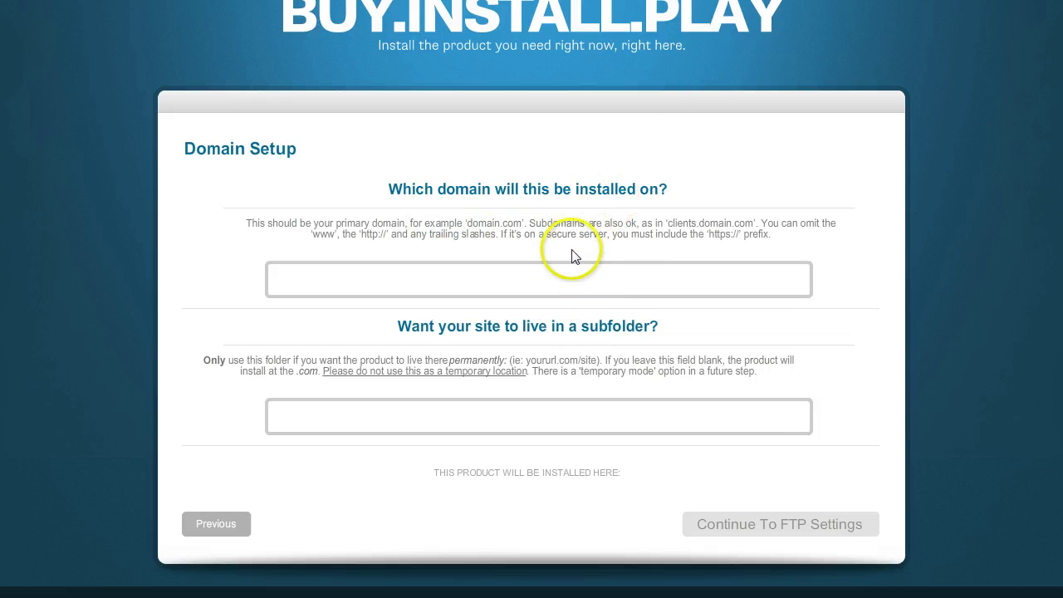
{"action": "left_click", "coordinate": [556, 277]}
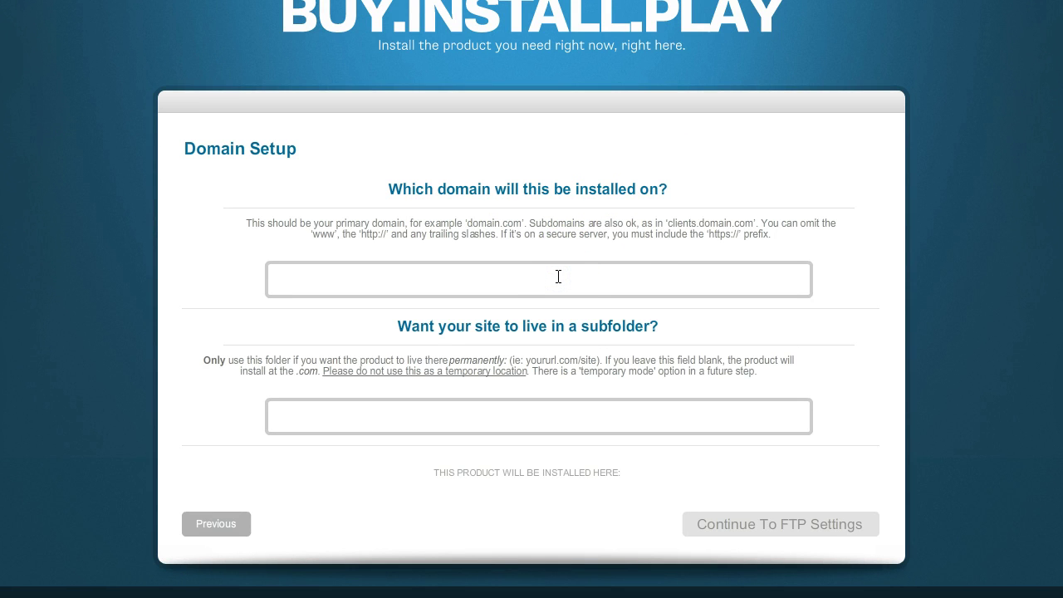
{"action": "type", "text": "anthonyronga.cvom"}
{"action": "key", "text": "BackSpace"}
{"action": "key", "text": "BackSpace"}
{"action": "key", "text": "BackSpace"}
{"action": "type", "text": "om"}
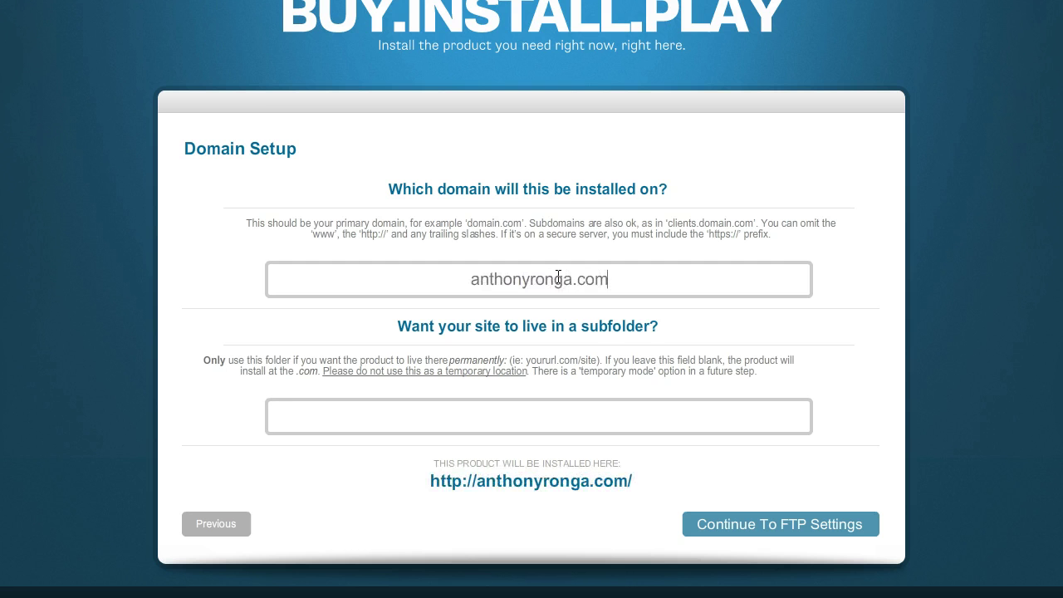
{"action": "left_click", "coordinate": [472, 280]}
{"action": "type", "text": "www."}
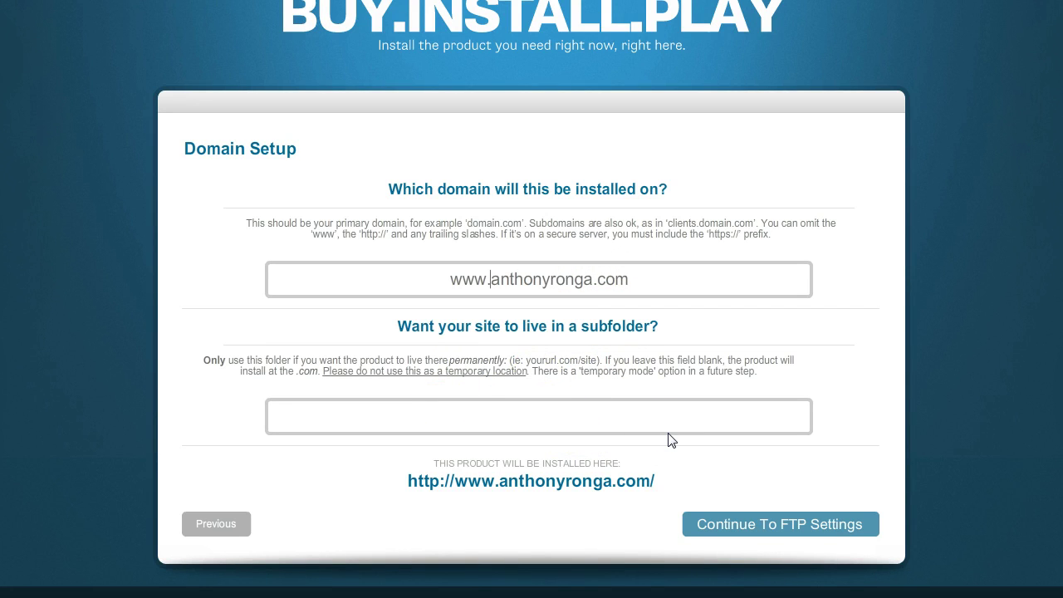
Set the install subfolder to 'weddings' and continue to FTP settings.
{"action": "left_click", "coordinate": [625, 415]}
{"action": "type", "text": "weddings"}
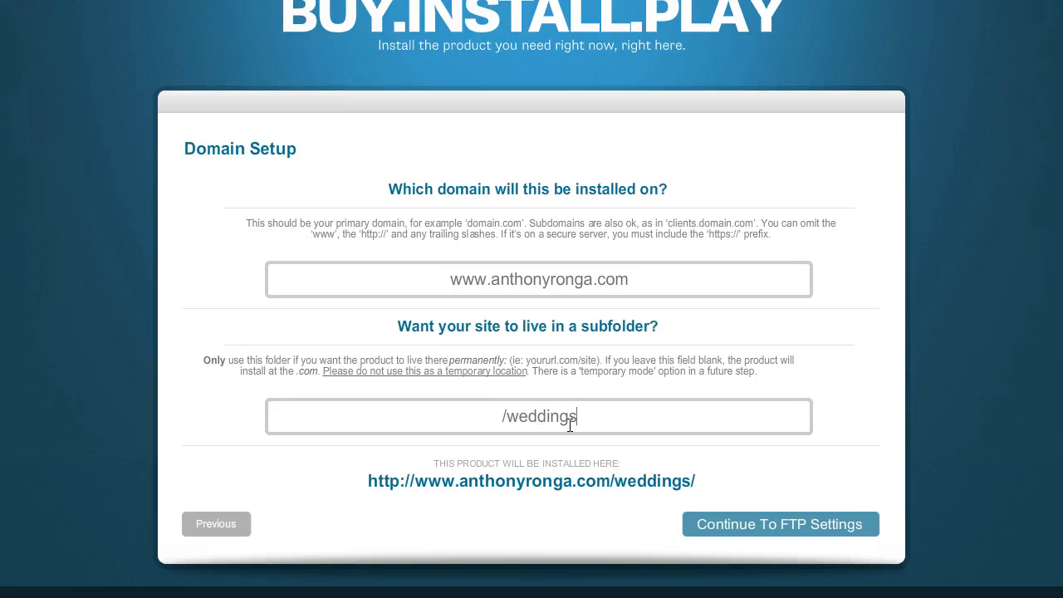
{"action": "key", "text": "BackSpace"}
{"action": "key", "text": "BackSpace"}
{"action": "key", "text": "BackSpace"}
{"action": "key", "text": "BackSpace"}
{"action": "key", "text": "BackSpace"}
{"action": "key", "text": "BackSpace"}
{"action": "key", "text": "BackSpace"}
{"action": "key", "text": "BackSpace"}
{"action": "type", "text": "temp"}
{"action": "key", "text": "BackSpace"}
{"action": "key", "text": "BackSpace"}
{"action": "key", "text": "BackSpace"}
{"action": "key", "text": "BackSpace"}
{"action": "type", "text": "wedding"}
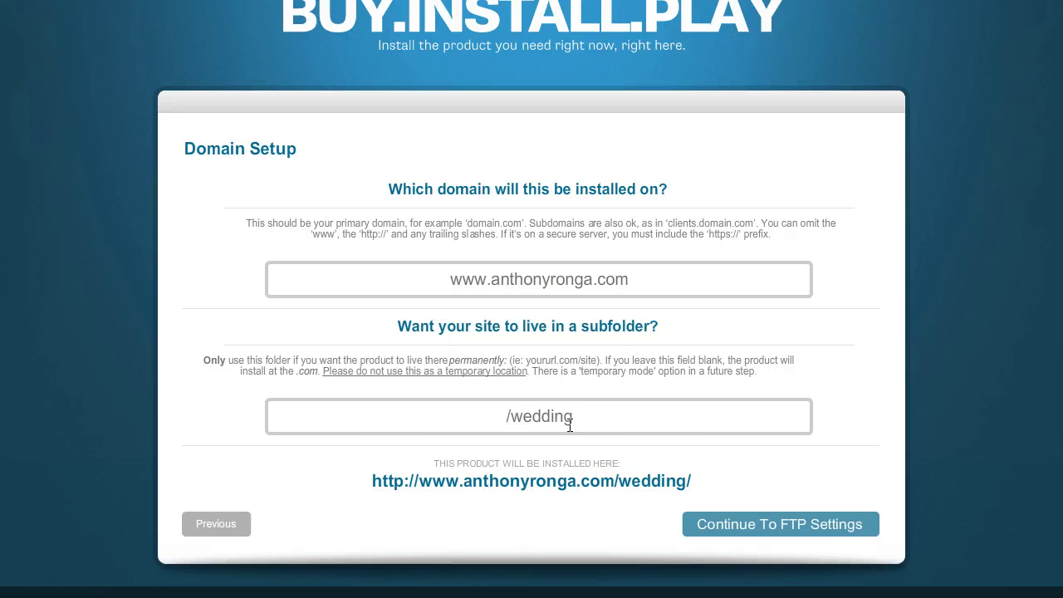
{"action": "type", "text": "s"}
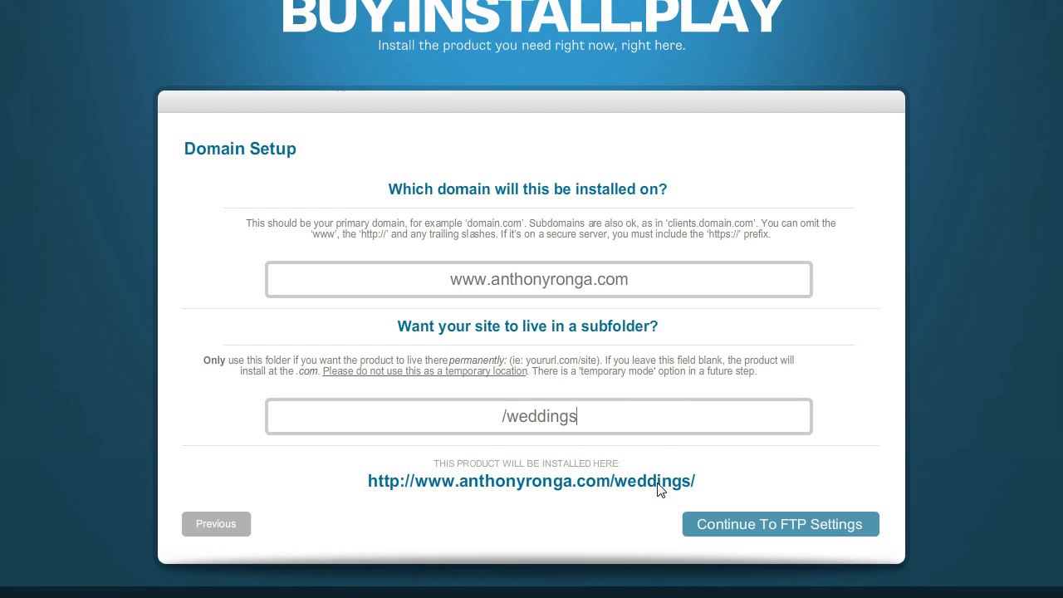
{"action": "left_click", "coordinate": [779, 525]}
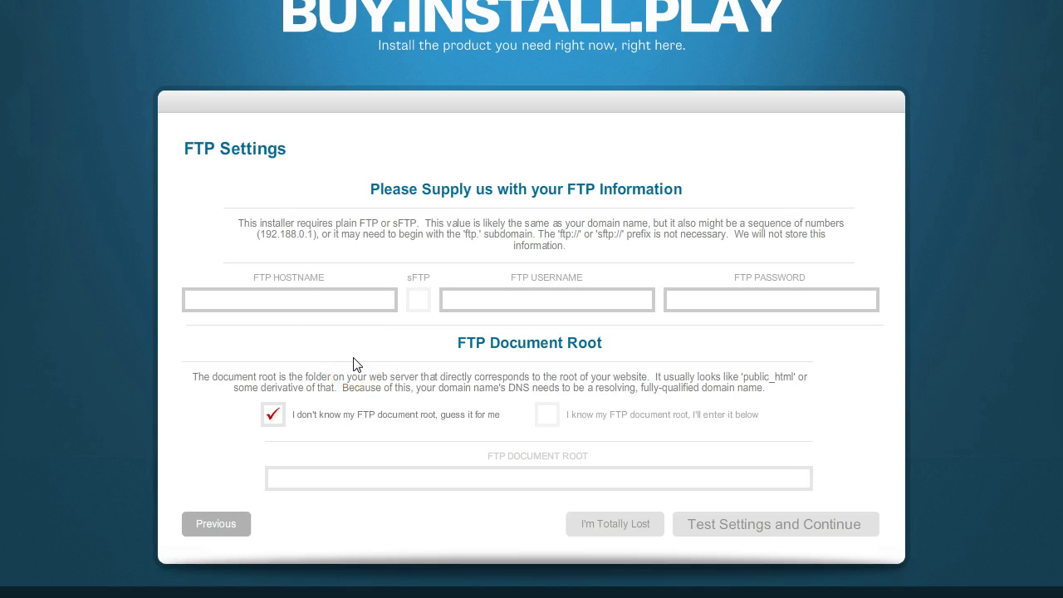
Enter FTP hostname 'scalise', username 'mi' and a pasted password, then test and continue.
{"action": "left_click", "coordinate": [282, 293]}
{"action": "left_click", "coordinate": [323, 301]}
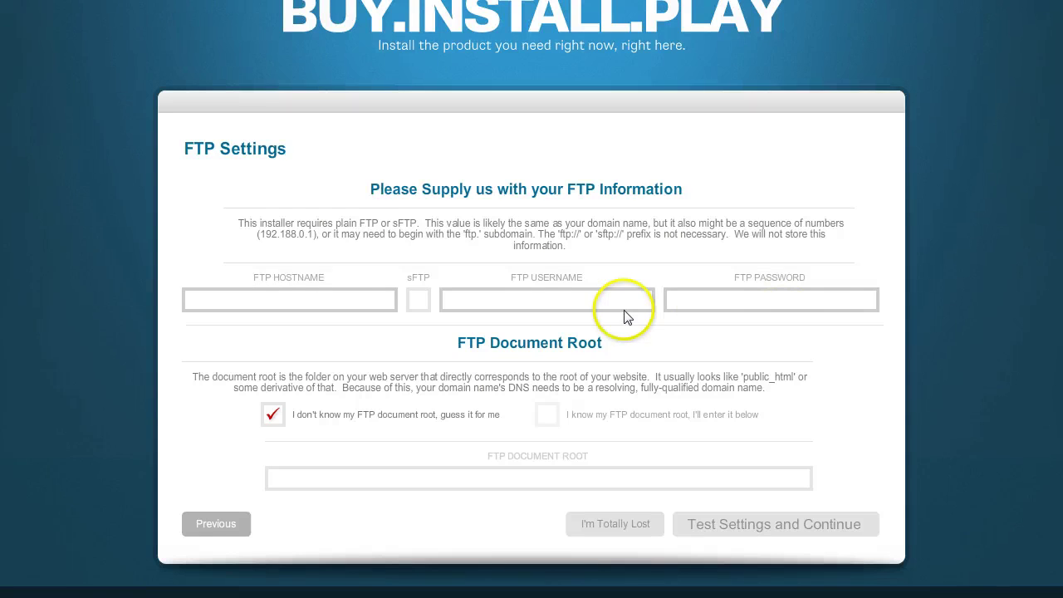
{"action": "left_click", "coordinate": [322, 308]}
{"action": "type", "text": "scalise"}
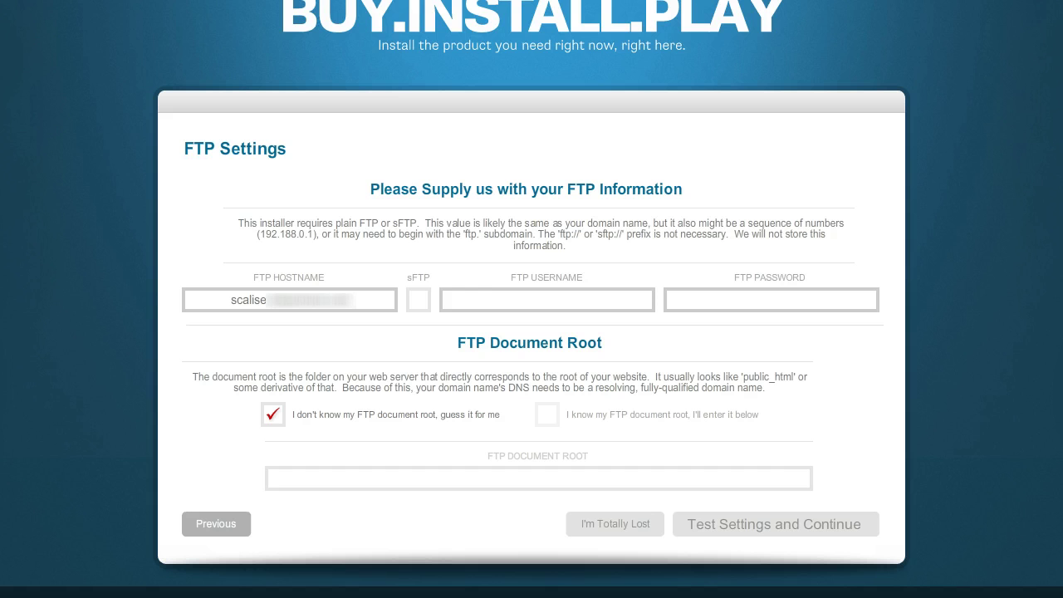
{"action": "left_click", "coordinate": [581, 299]}
{"action": "type", "text": "mi"}
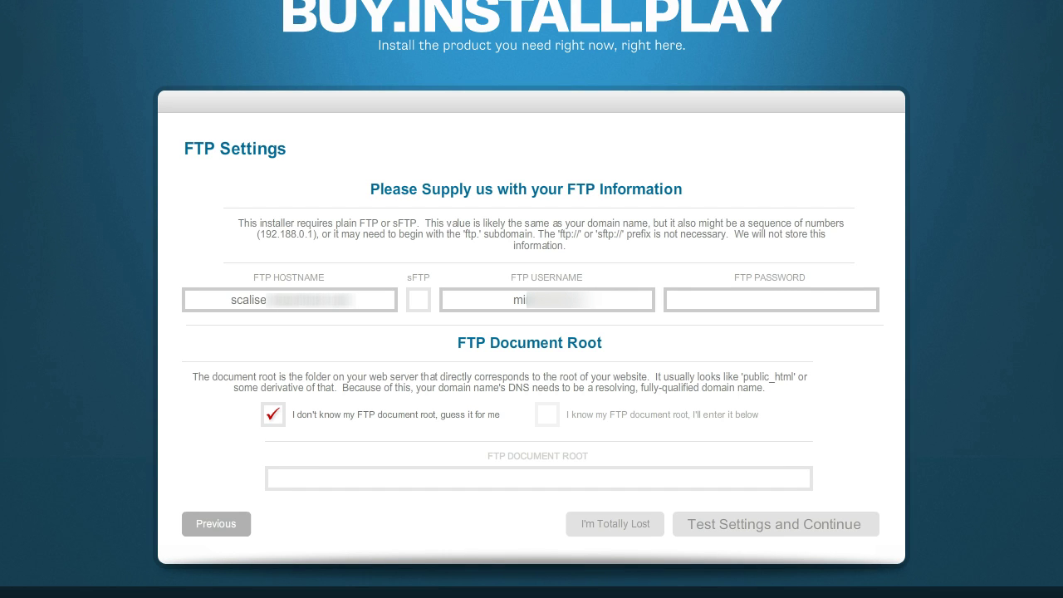
{"action": "left_click", "coordinate": [790, 300]}
{"action": "key", "text": "ctrl+v"}
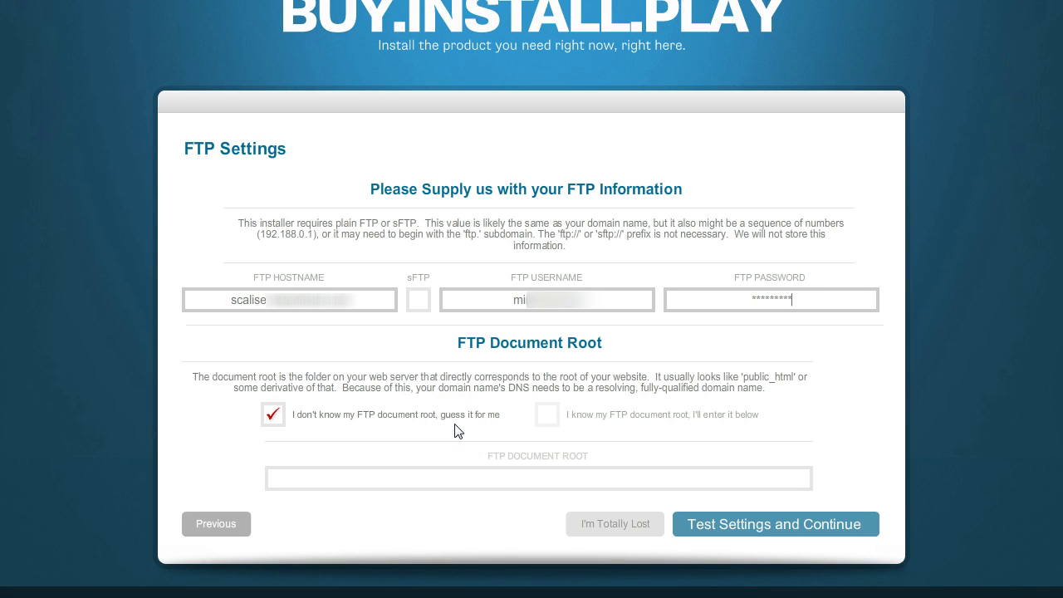
{"action": "left_click", "coordinate": [770, 525]}
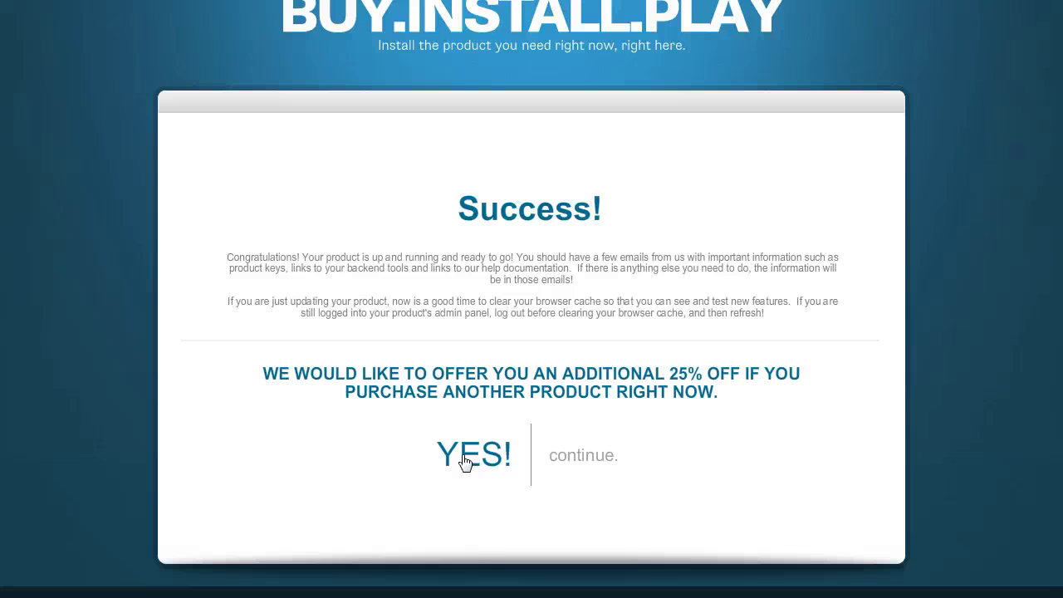
Skip the 25% offer, then try Tweet It and Return to Home on the share page.
{"action": "left_click", "coordinate": [560, 459]}
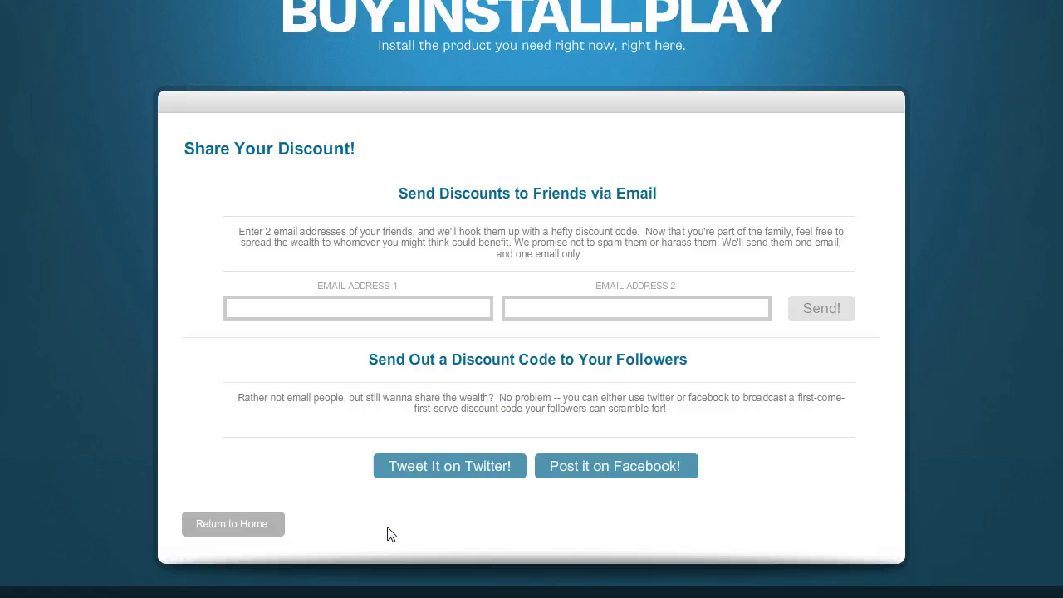
{"action": "left_click", "coordinate": [425, 477]}
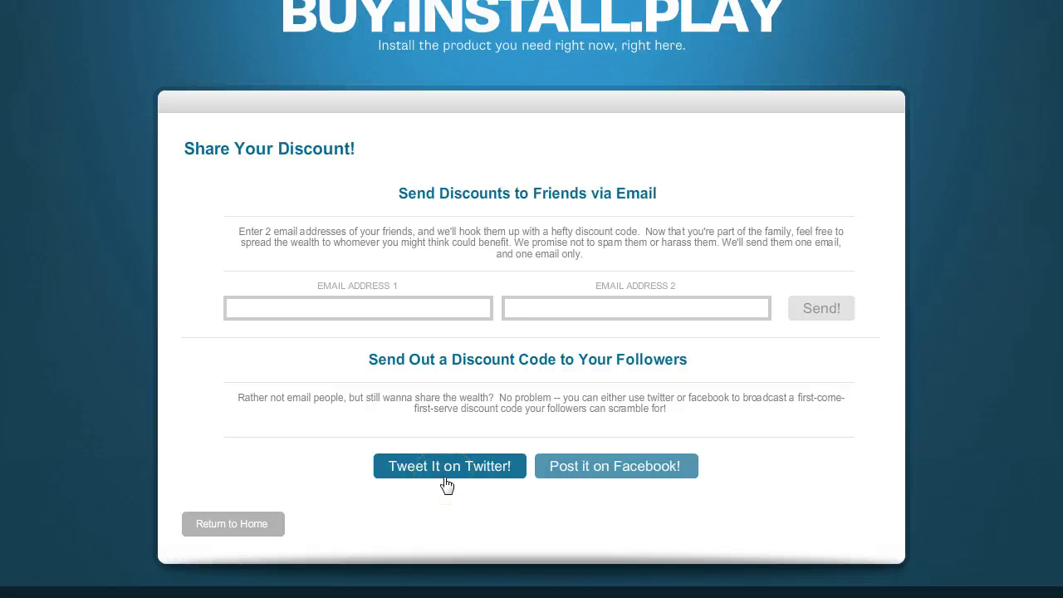
{"action": "left_click", "coordinate": [274, 526]}
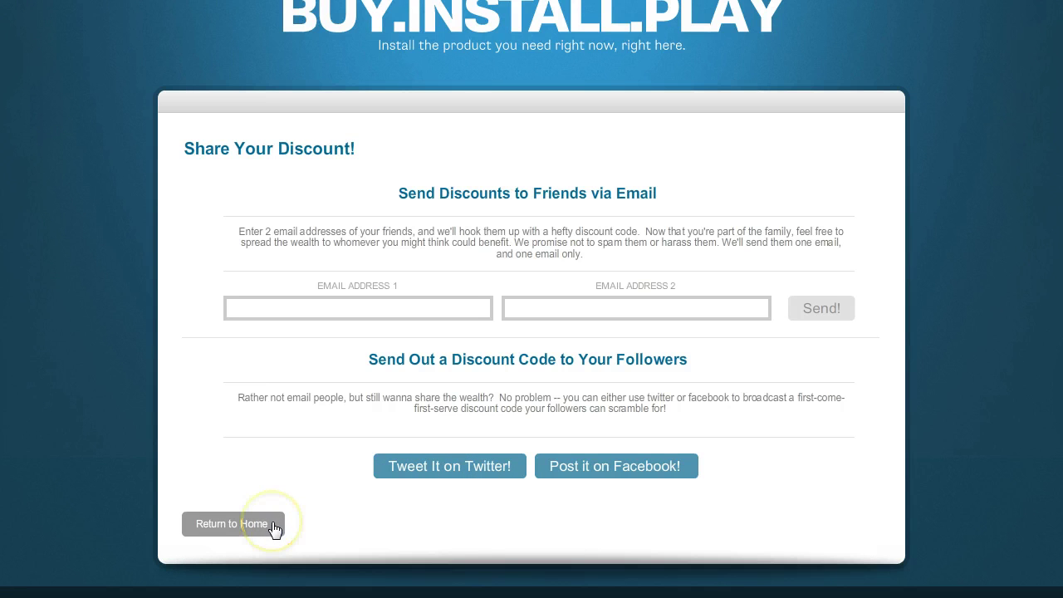
{"action": "left_click", "coordinate": [275, 529]}
{"action": "left_click", "coordinate": [278, 525]}
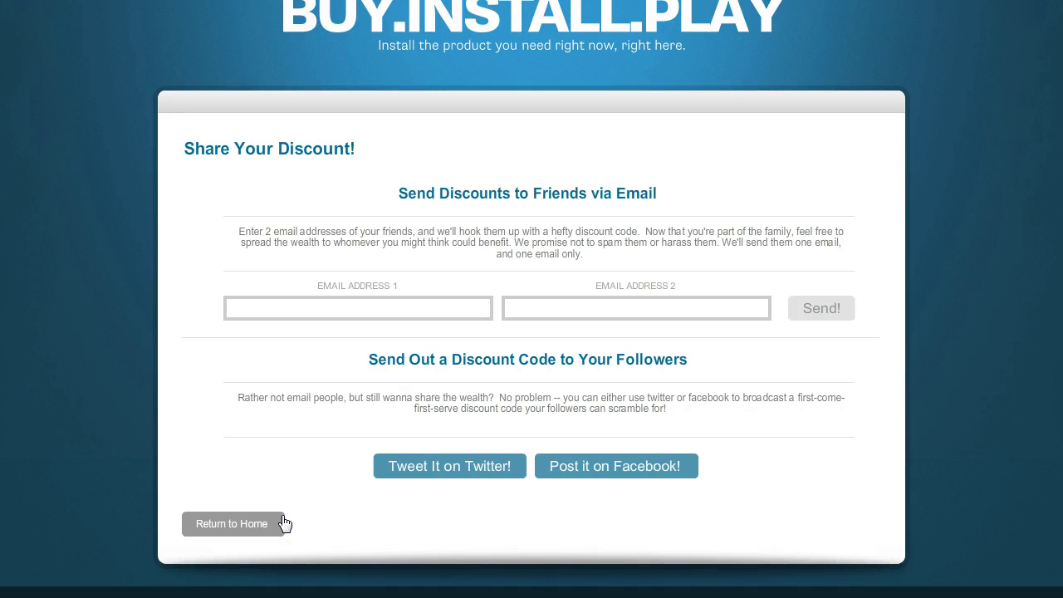